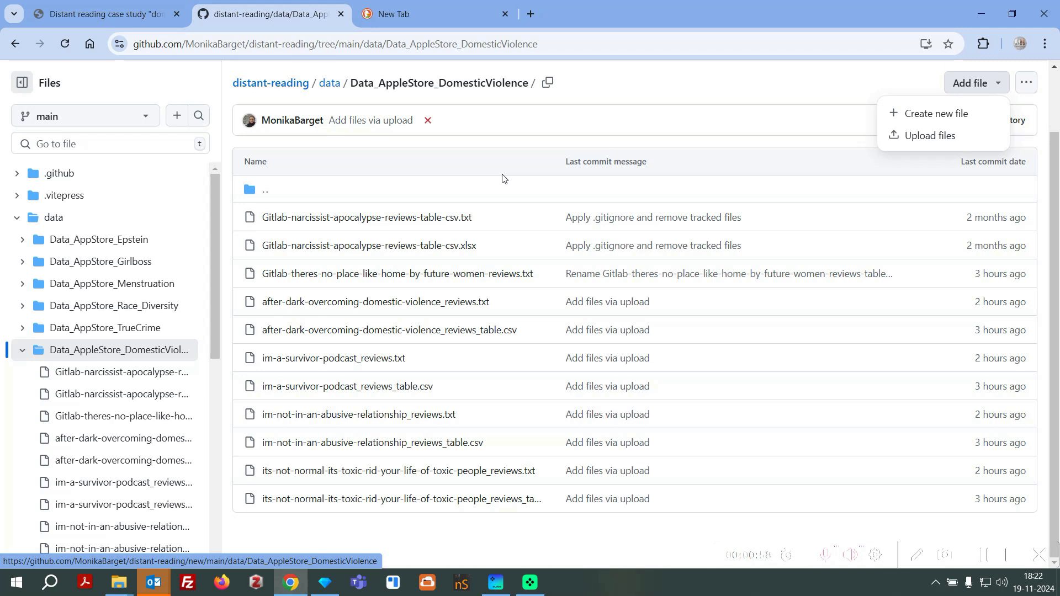
View the raw text of Gitlab-theres-no-place-like-home-by-future-women-reviews.txt, and return to the Data_AppleStore_DomesticViolence folder.
click(499, 274)
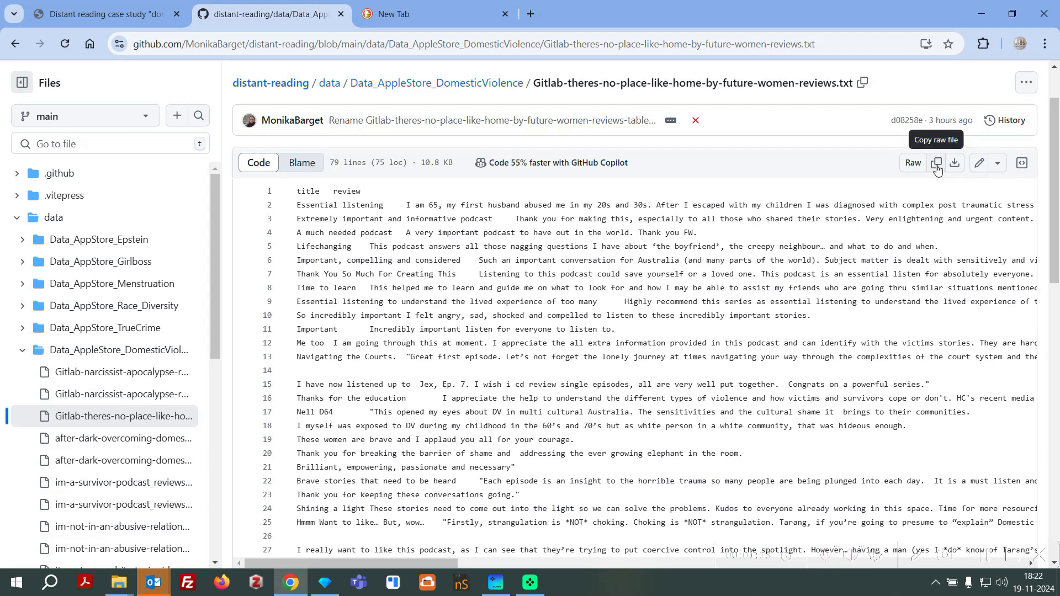
click(913, 163)
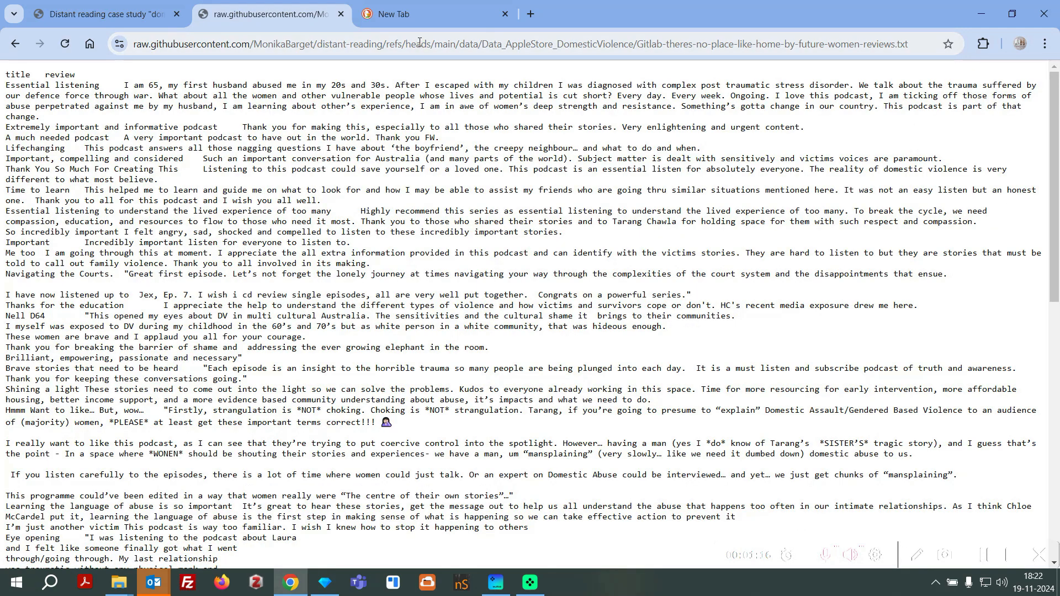
click(419, 42)
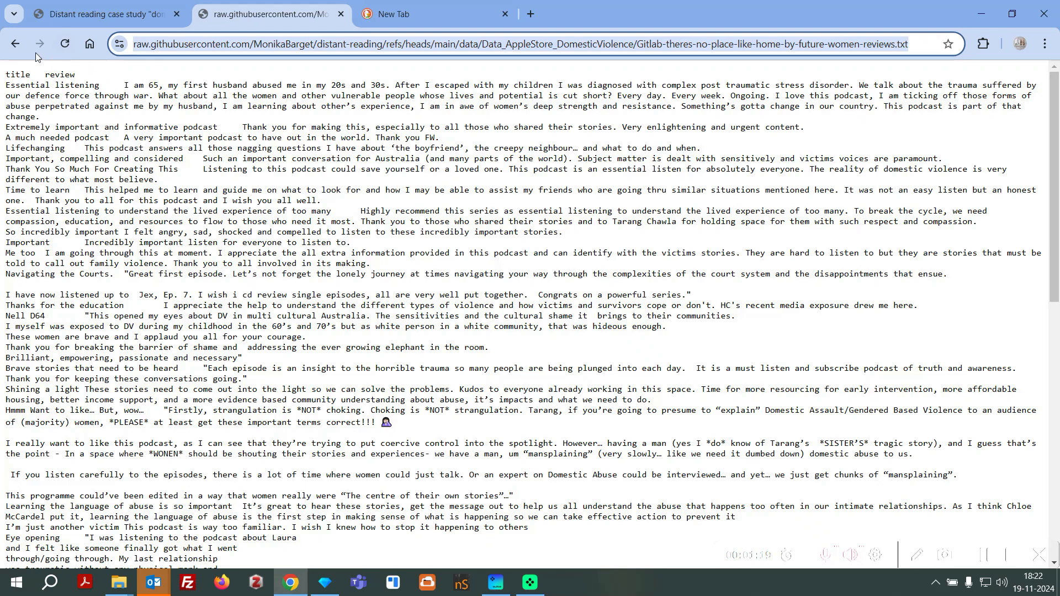
click(16, 44)
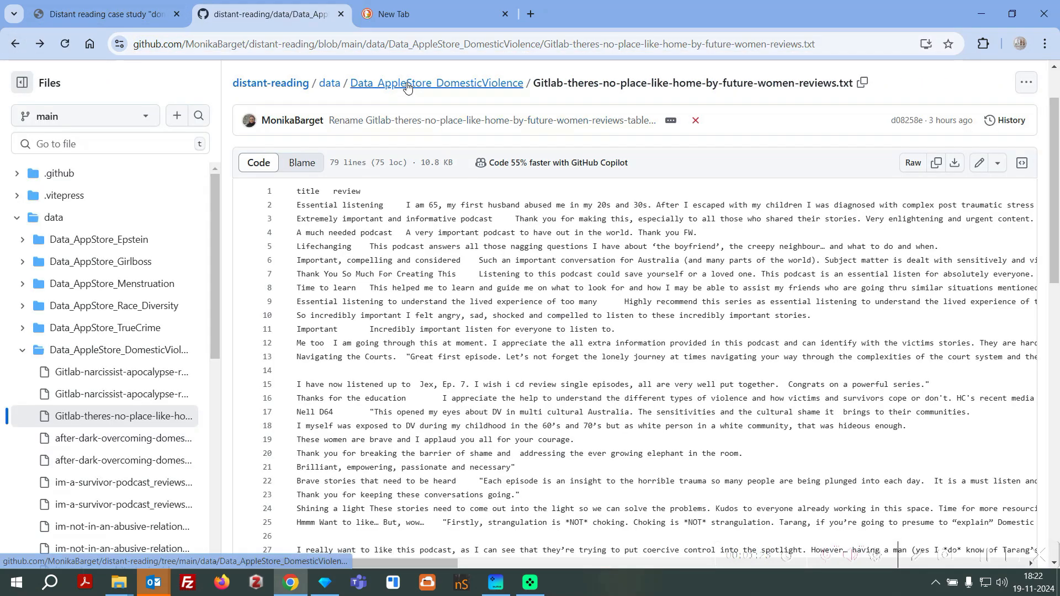
click(408, 88)
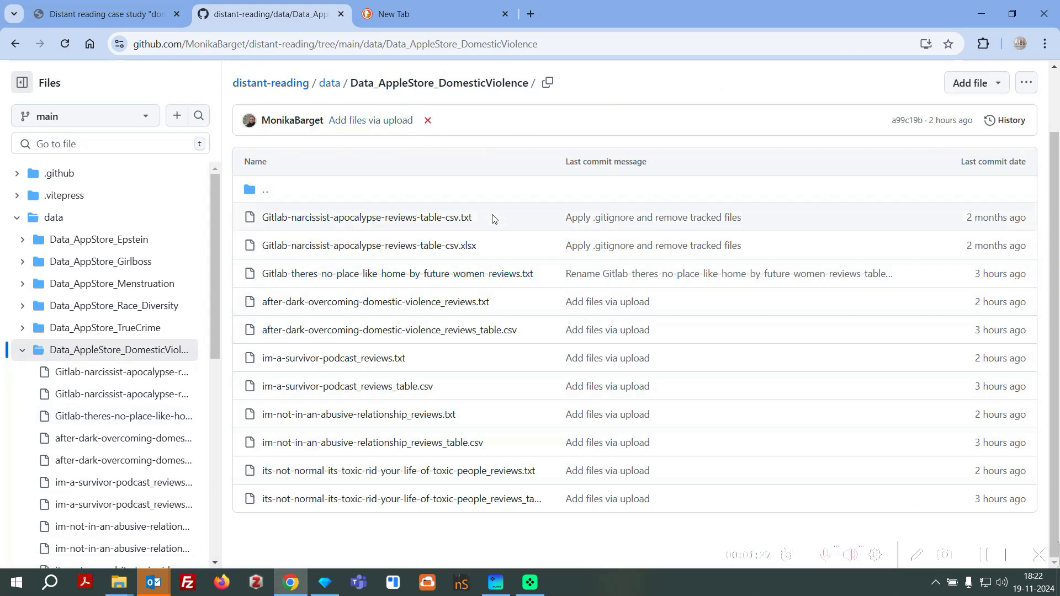
Download the raw file Gitlab-narcissist-apocalypse-reviews-table-csv.txt from the Data_AppleStore_DomesticViolence folder, using Firefox.
right_click(453, 219)
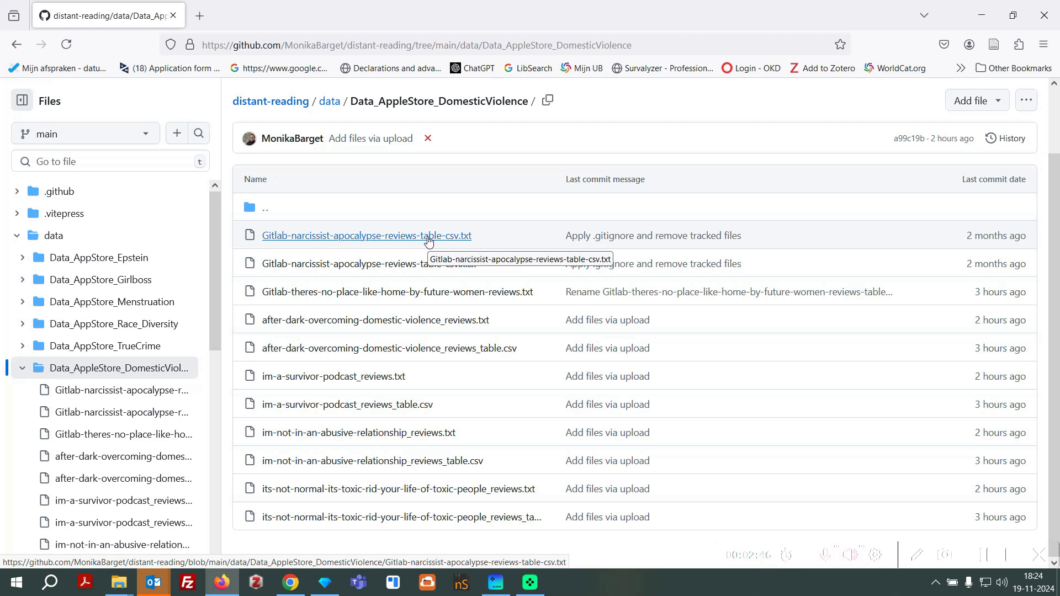
click(428, 236)
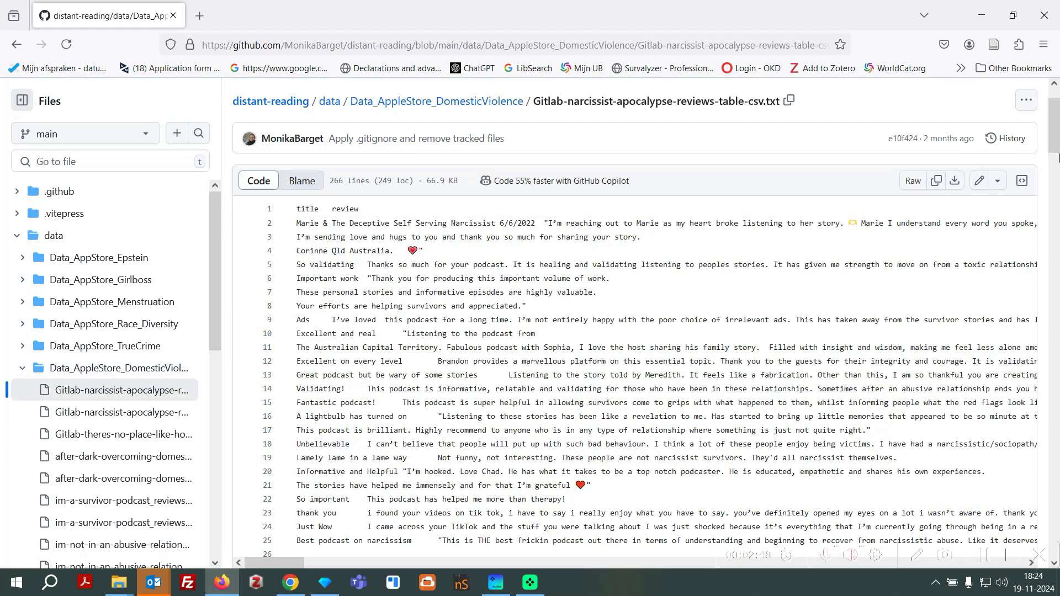
click(954, 181)
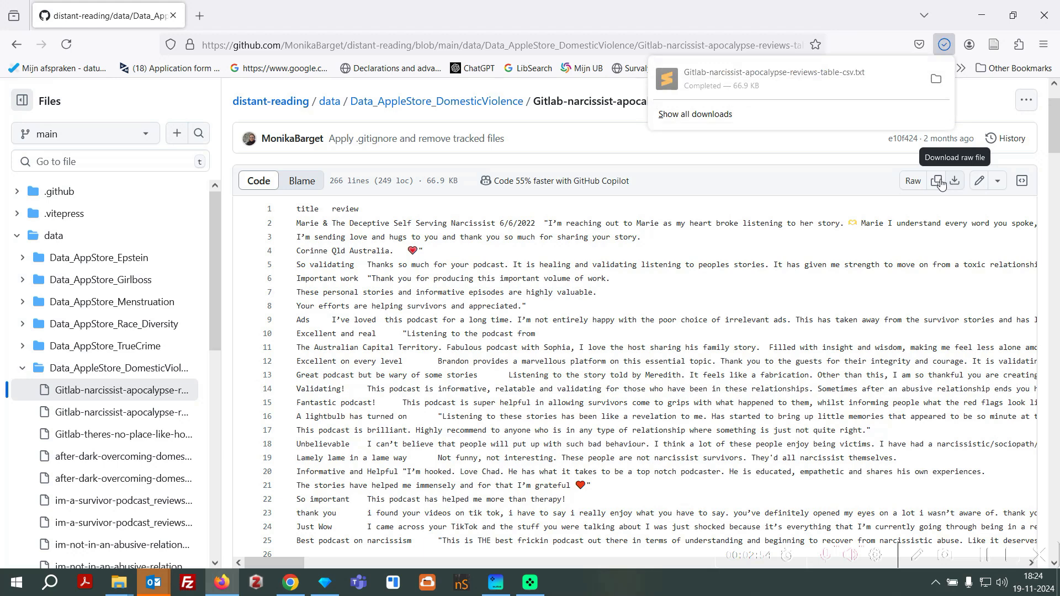
Download the raw file its-not-normal-its-toxic-rid-your-life-of-toxic-people_reviews.txt from the same repository folder.
click(446, 102)
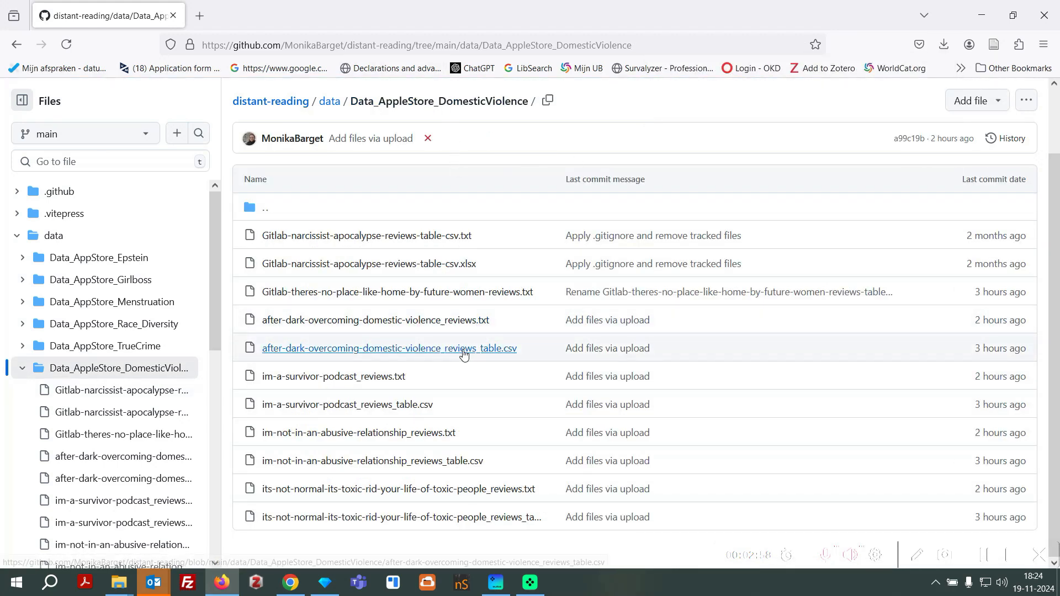
click(435, 490)
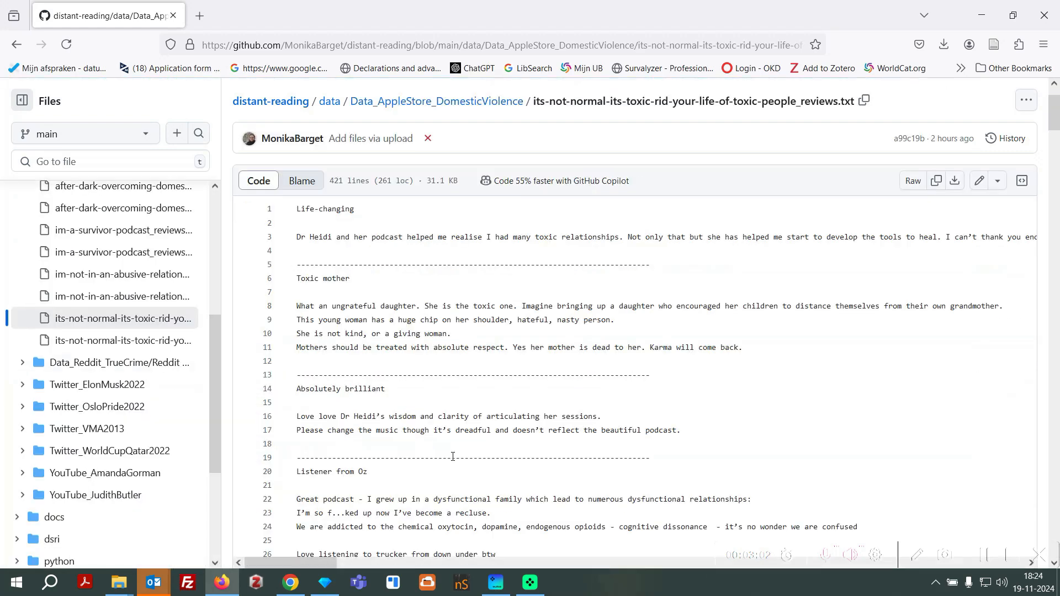
click(954, 182)
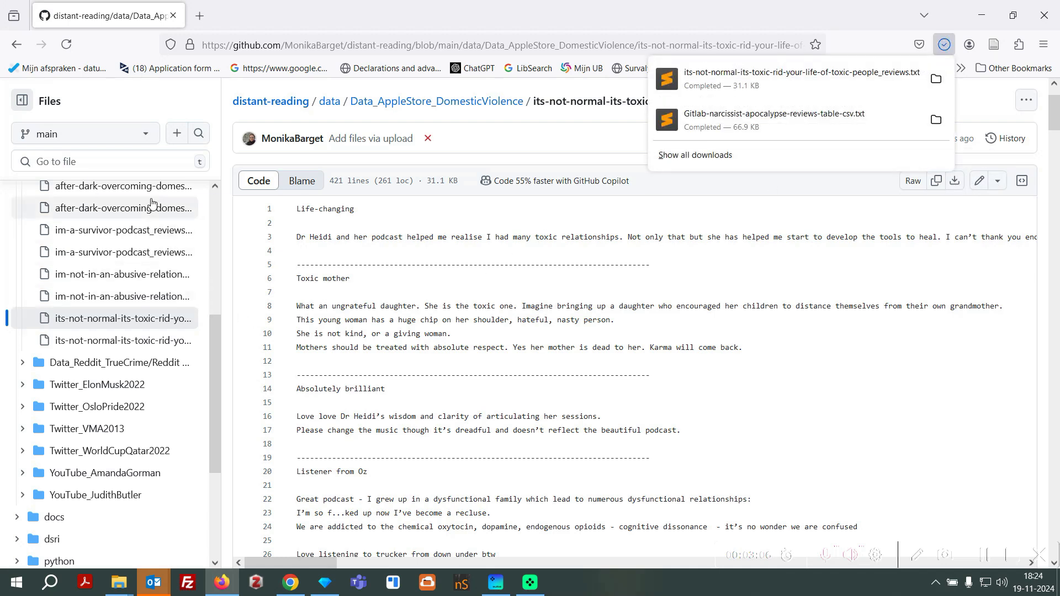
Open the Voyant Tools website, voyant-tools.org, in a new browser tab.
key(ctrl+t)
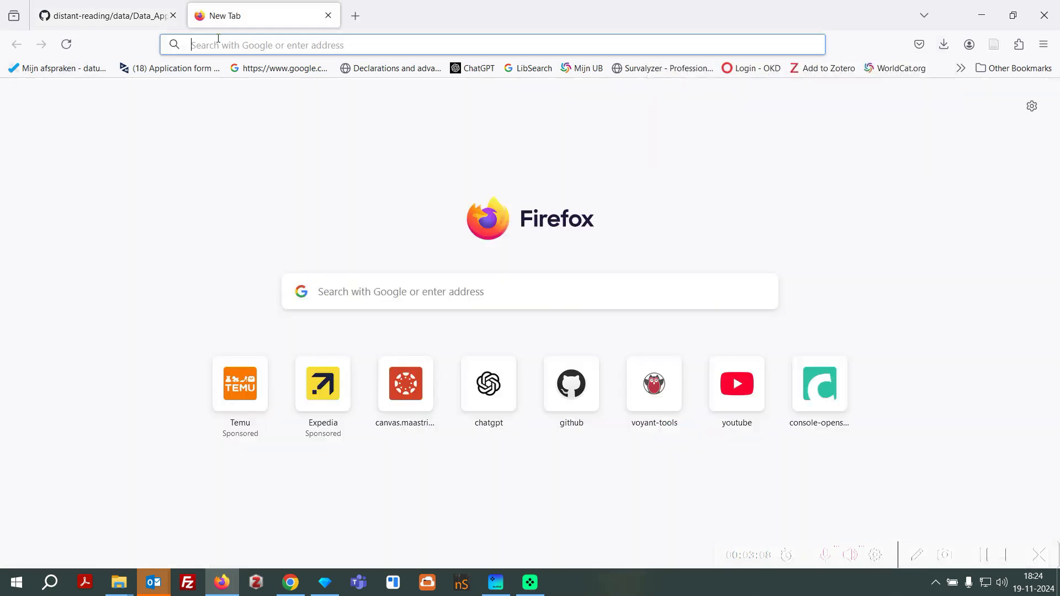
click(218, 39)
text(Voyant)
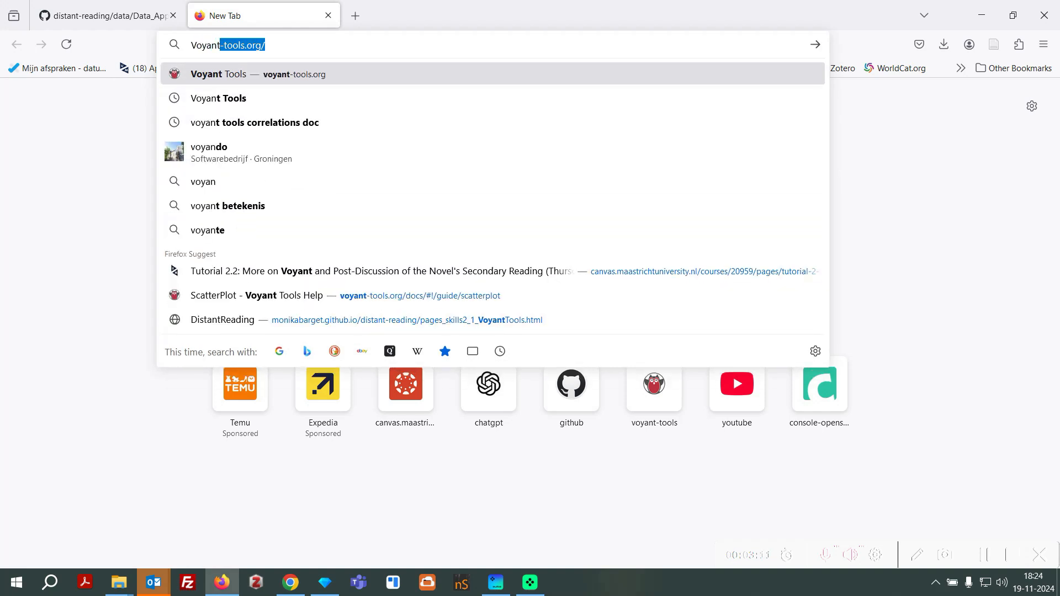
key(Return)
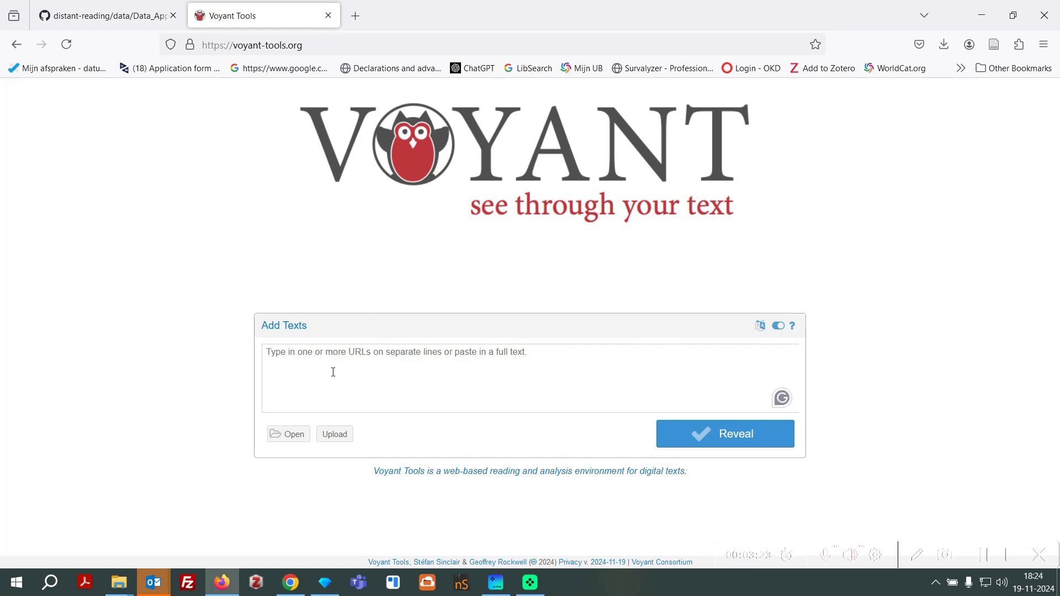
Upload the two downloaded review files, its-not-normal and Gitlab-narcissist-apocalypse, from Downloads to create a Voyant corpus.
click(335, 435)
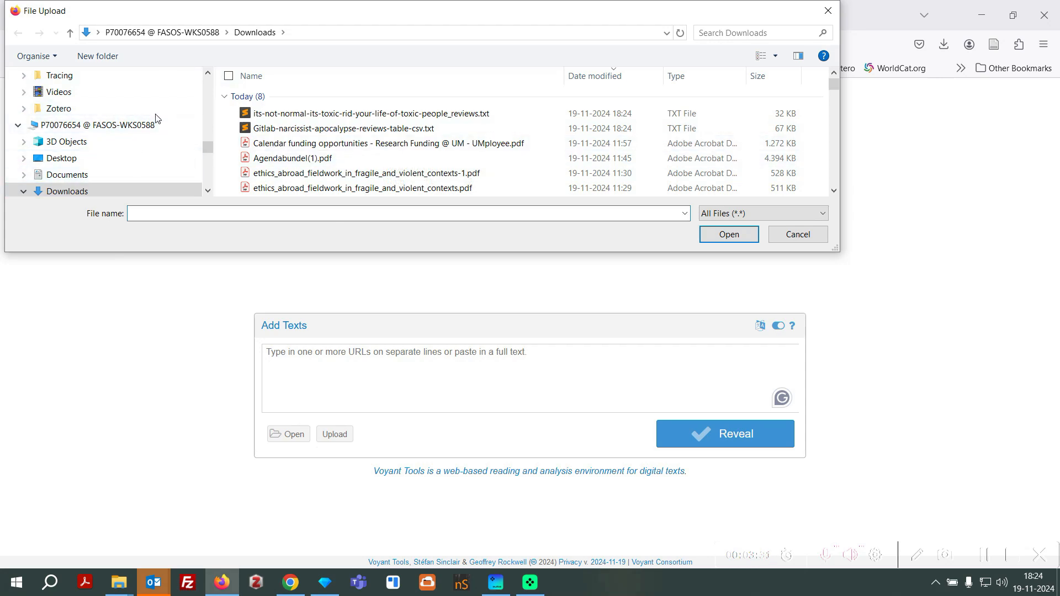
click(236, 114)
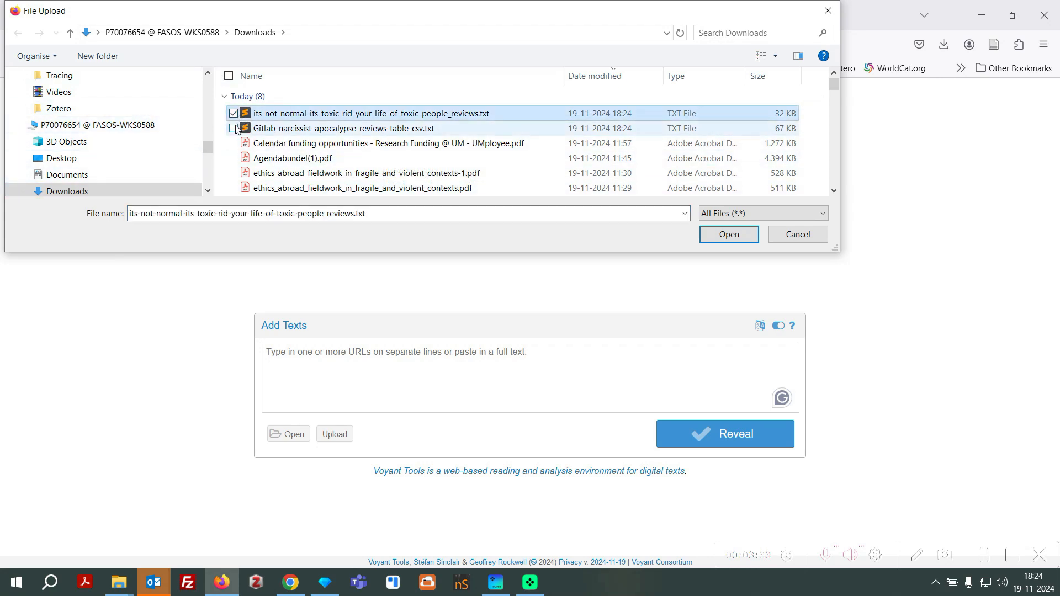
click(234, 129)
click(740, 237)
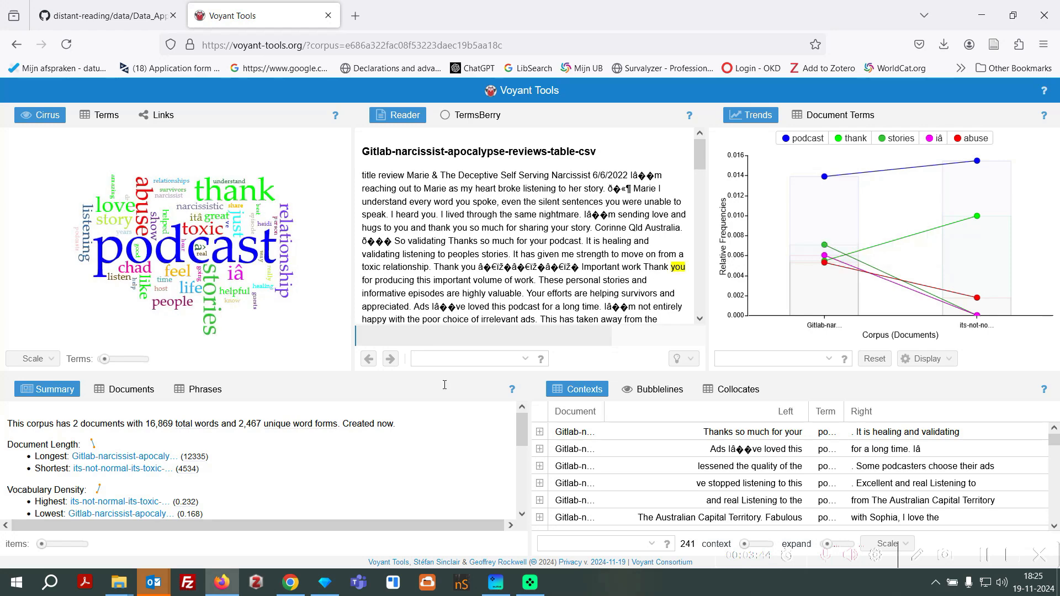
Show the Cirrus word cloud for the whole corpus and for the Gitlab-narcissist-apocalypse document alone.
click(53, 361)
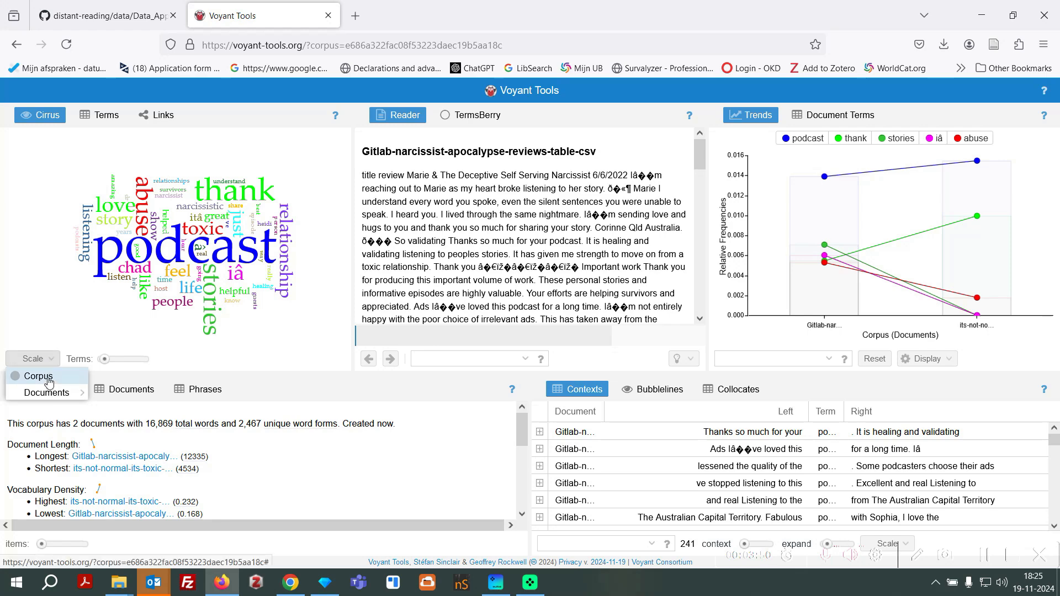
click(49, 381)
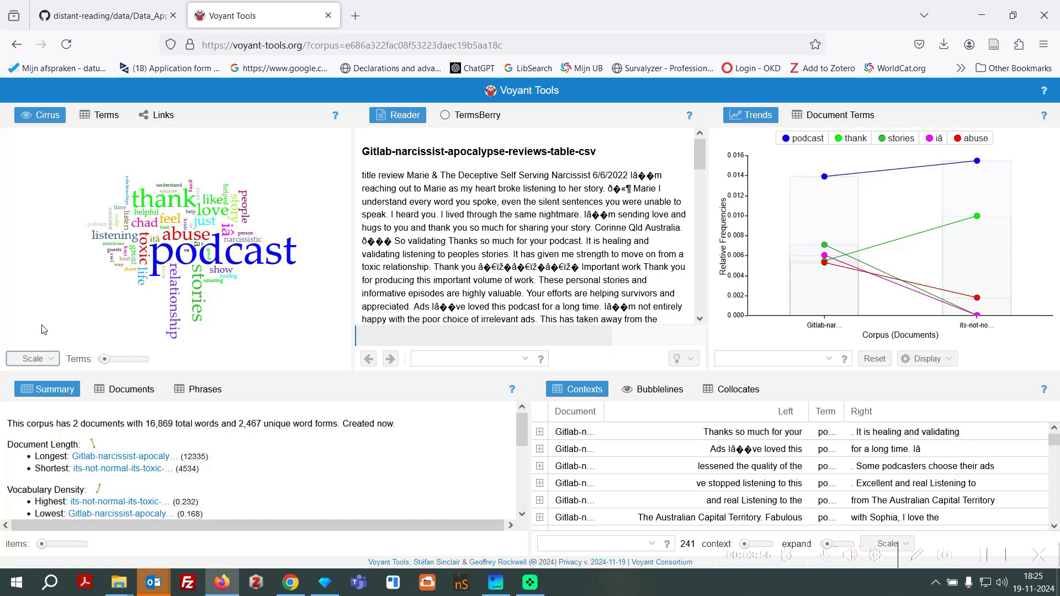
click(41, 360)
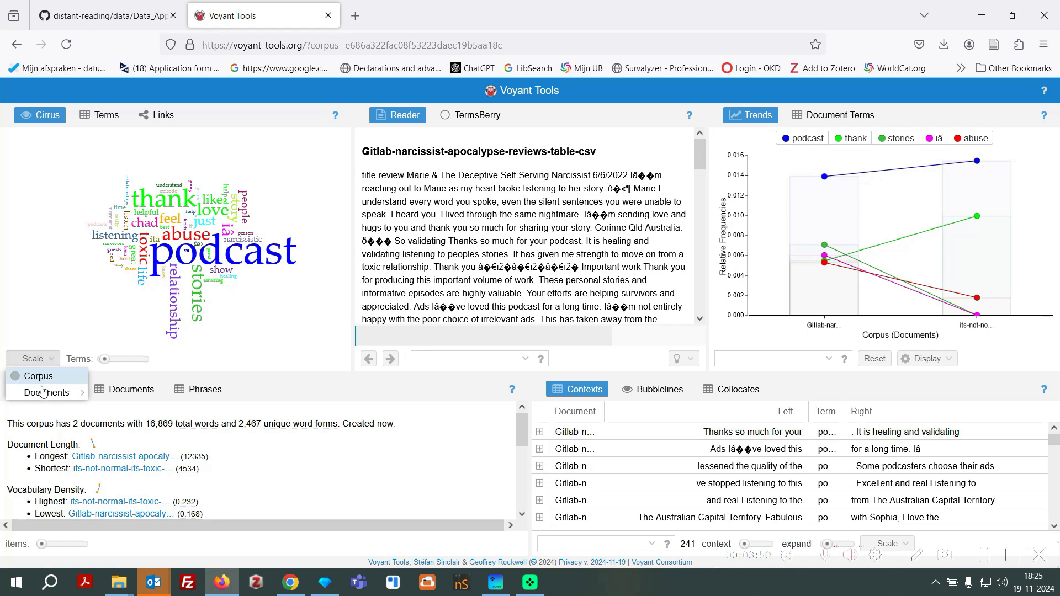
mouse_move(48, 392)
click(128, 394)
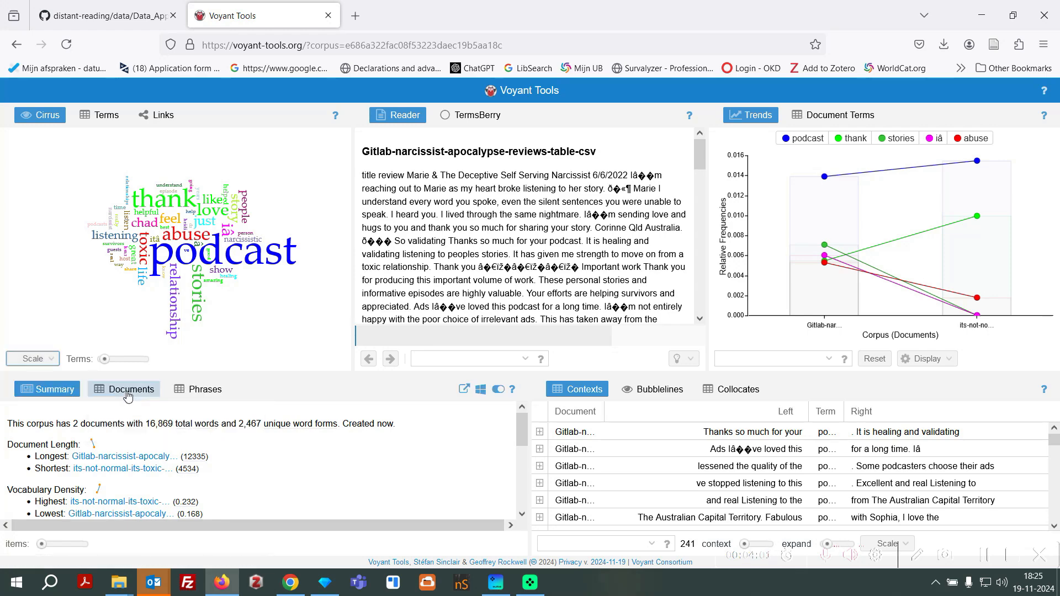
Scale the Cirrus word cloud to the its-not-normal-its-toxic document and return it to the whole corpus.
click(51, 362)
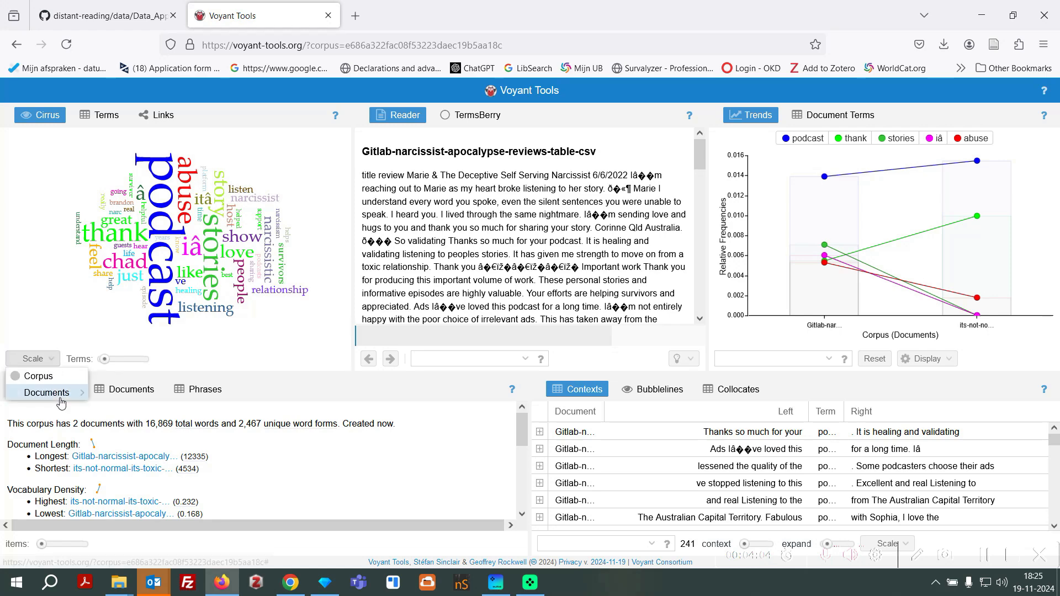
mouse_move(59, 394)
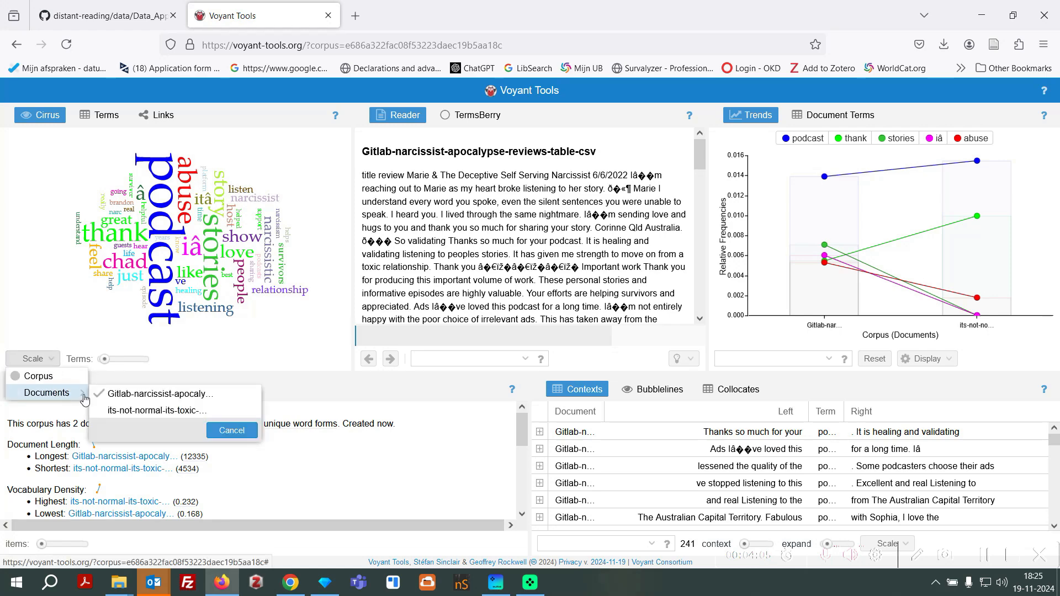
click(128, 413)
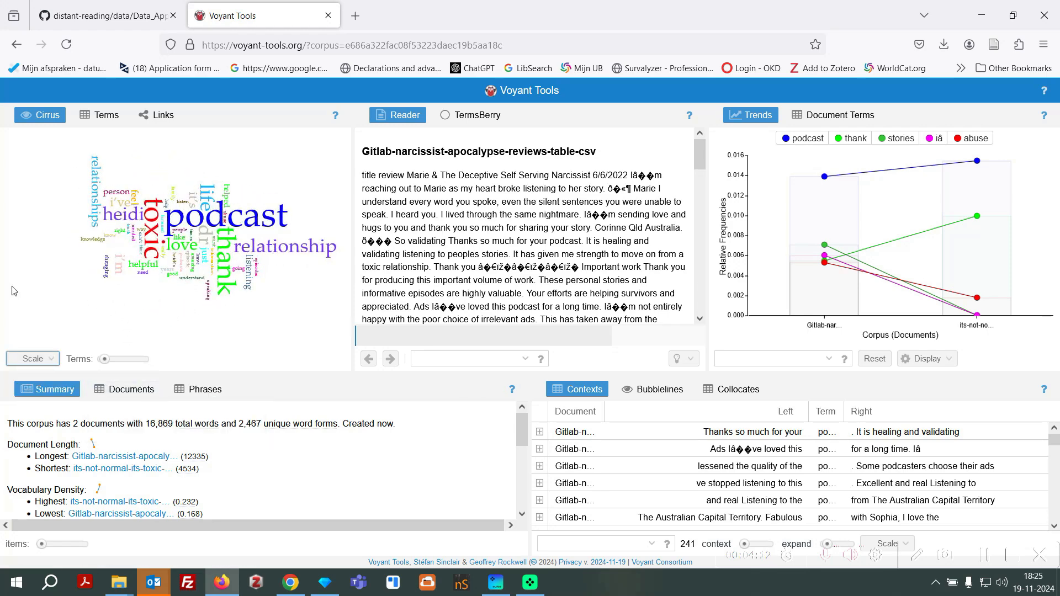
click(51, 364)
click(46, 377)
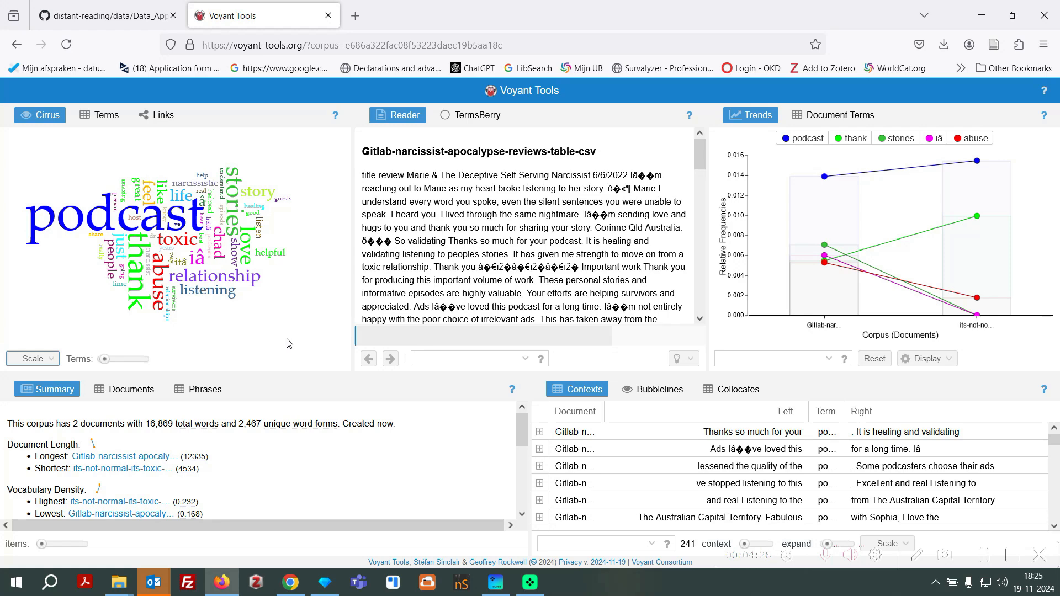
Enlarge the lower panels, try document scaling for the Contexts table, and set its scale back to the whole corpus.
drag(291, 373, 287, 331)
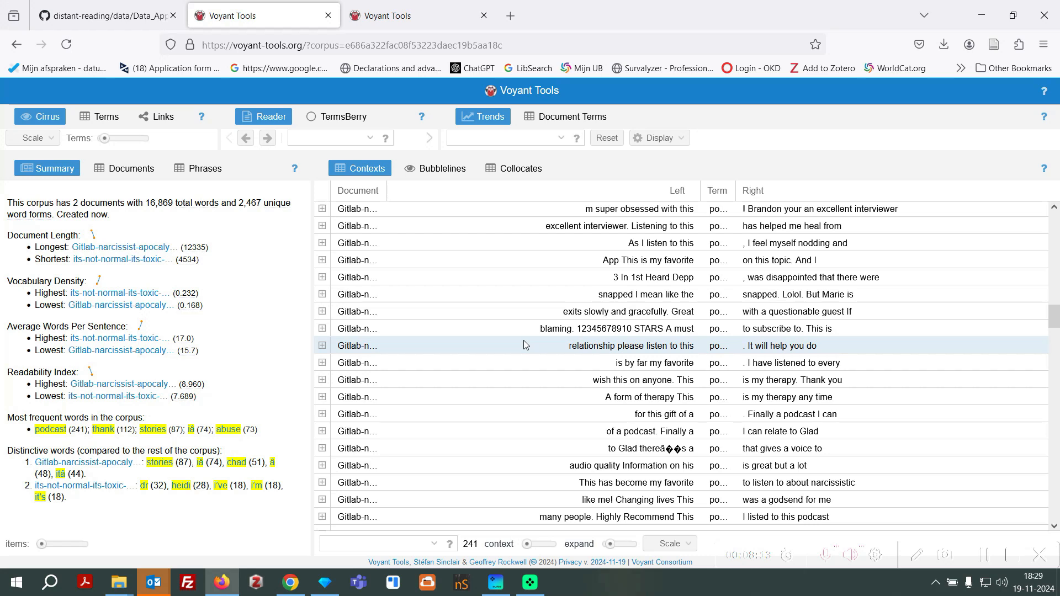
click(680, 545)
mouse_move(681, 529)
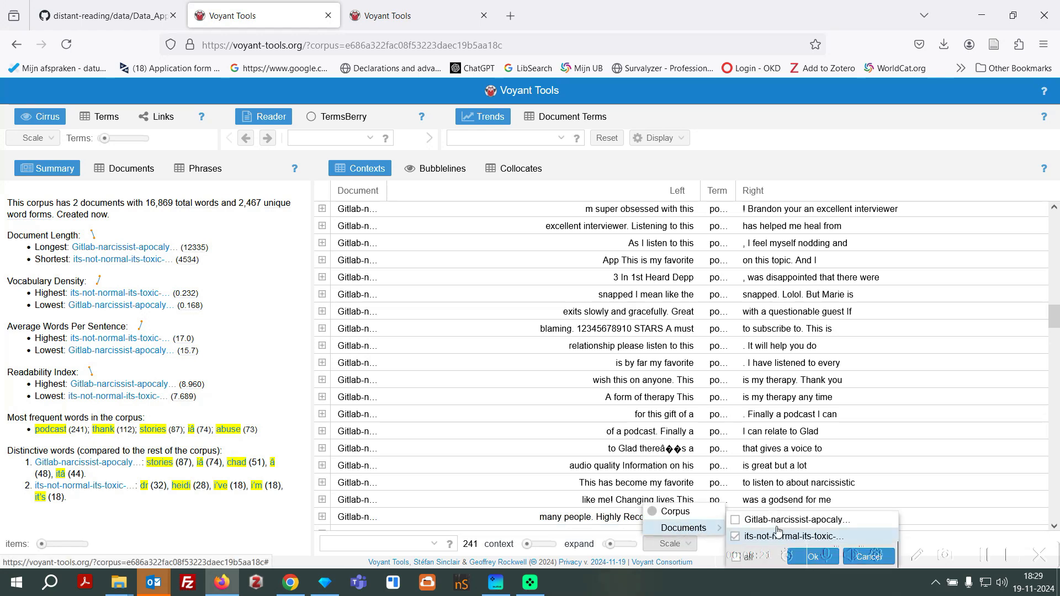
click(748, 520)
click(735, 536)
click(684, 512)
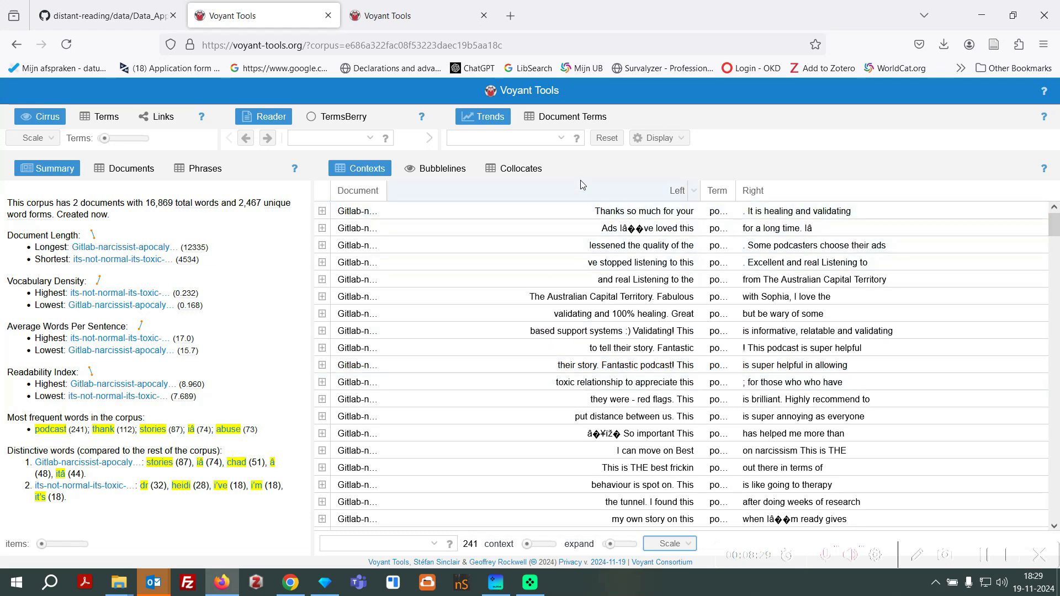
Enlarge the upper panels again and export the Trends chart as a standalone view in its own tab.
drag(591, 153, 552, 417)
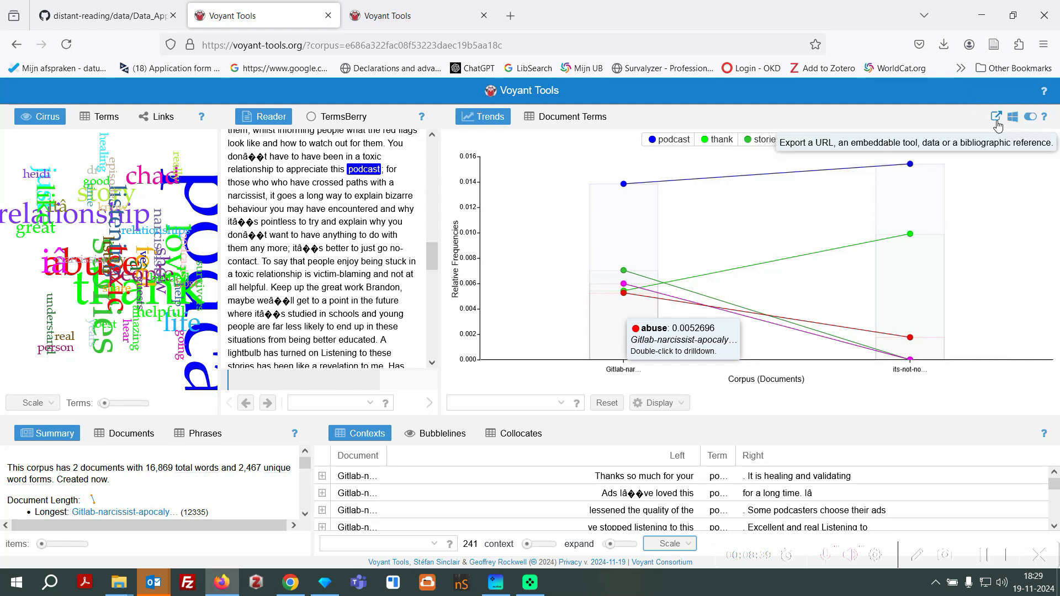
click(997, 123)
click(496, 379)
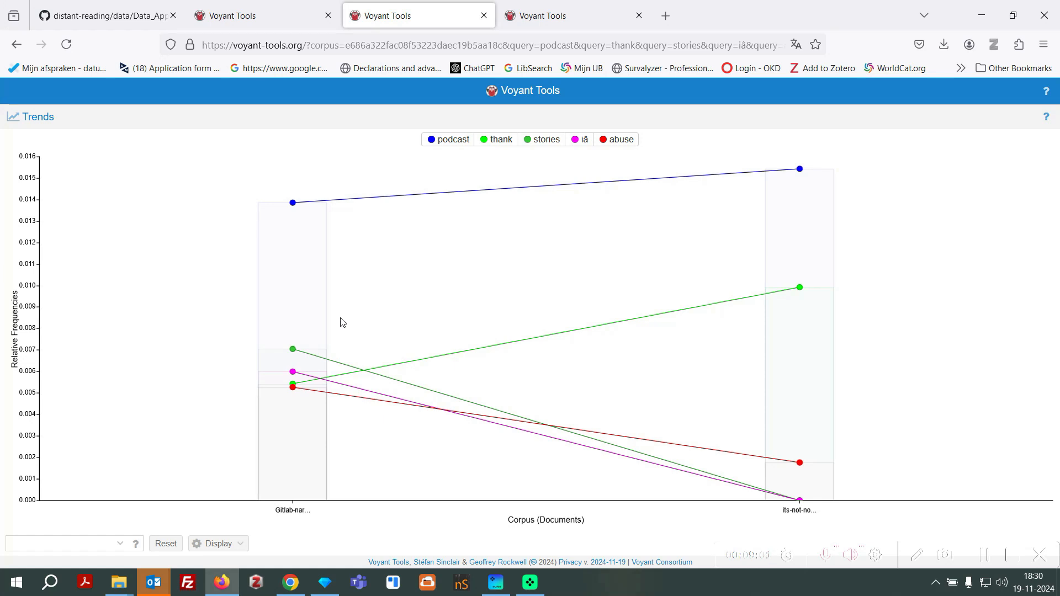
Replace the default terms in the Trends chart with the search terms love and hate*.
mouse_move(279, 473)
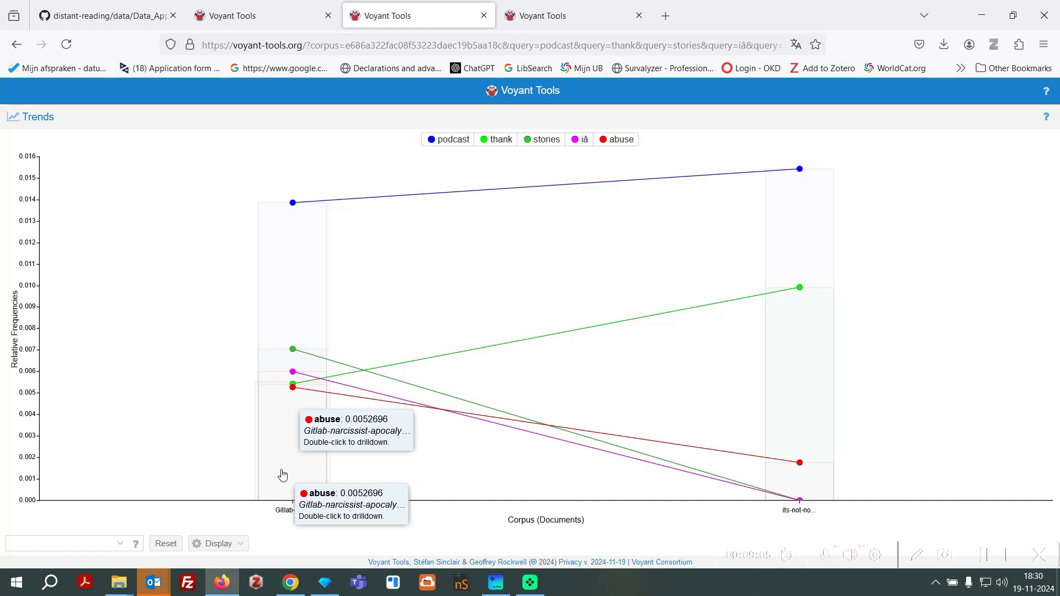
mouse_move(802, 359)
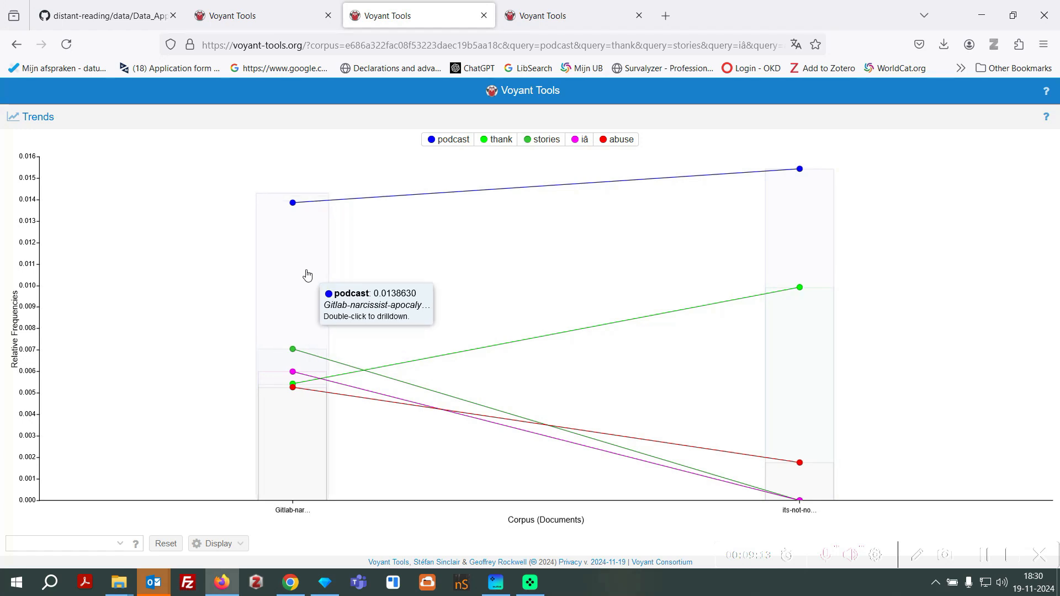
mouse_move(794, 274)
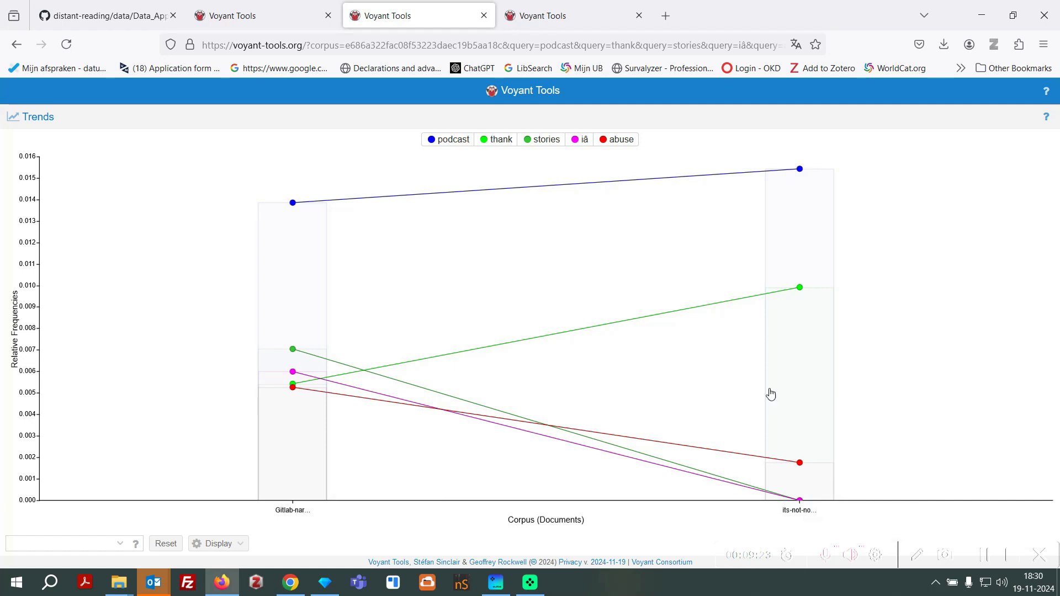
click(73, 548)
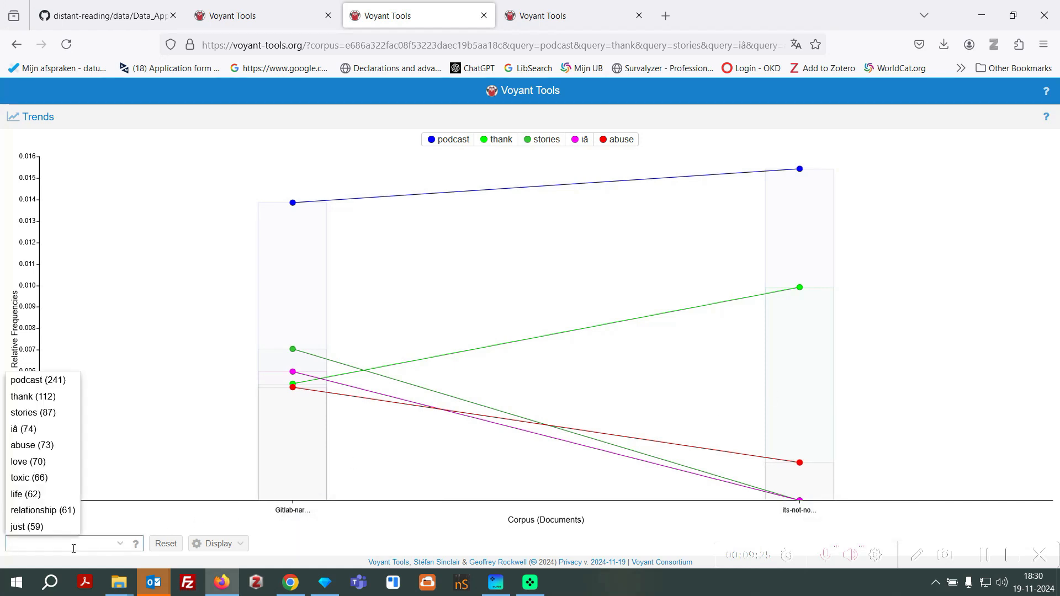
text(love)
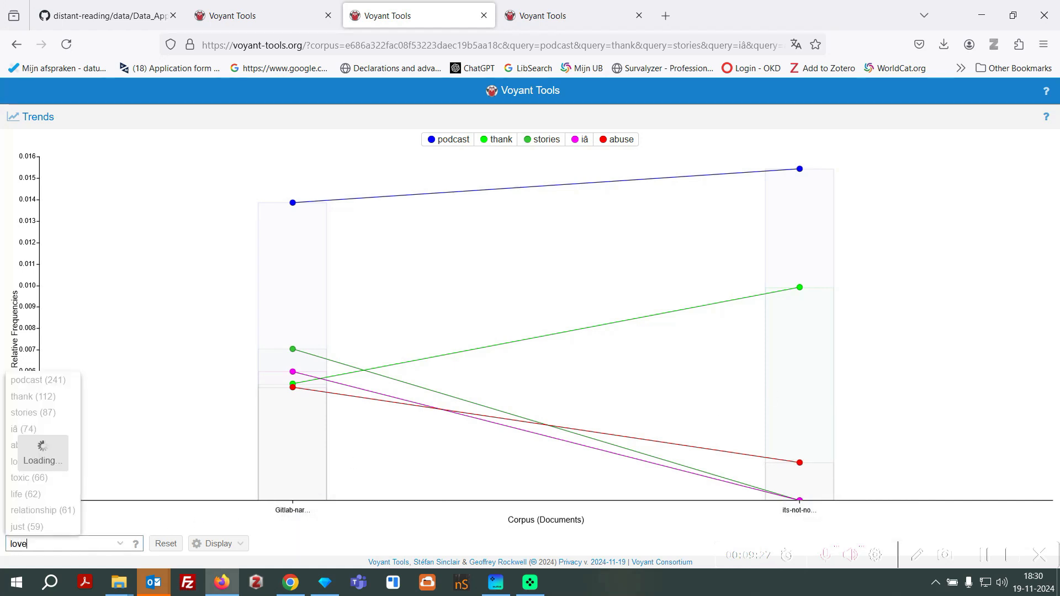
key(Return)
text(hate)
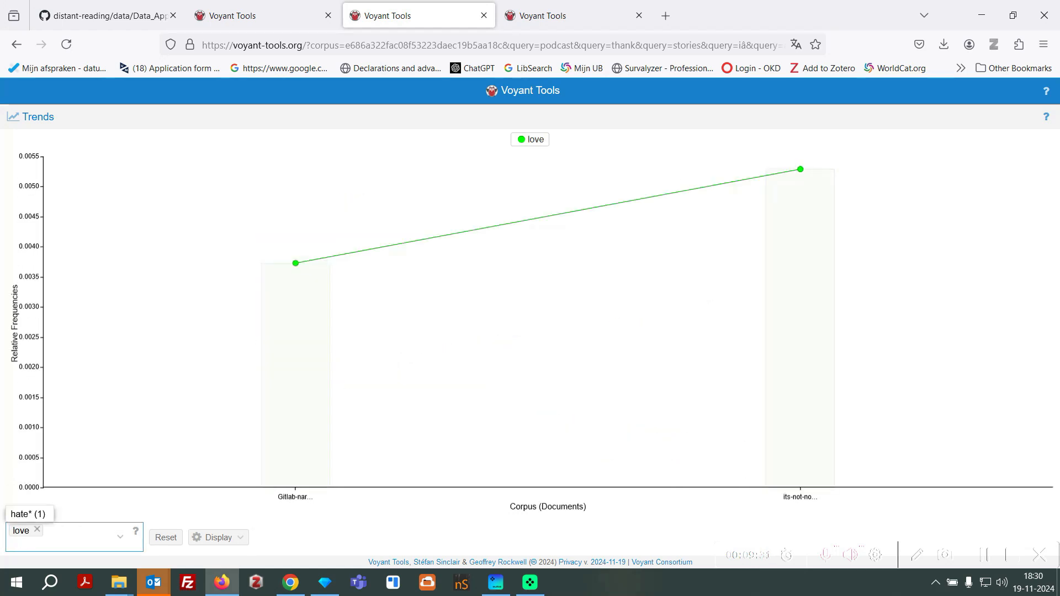
click(27, 514)
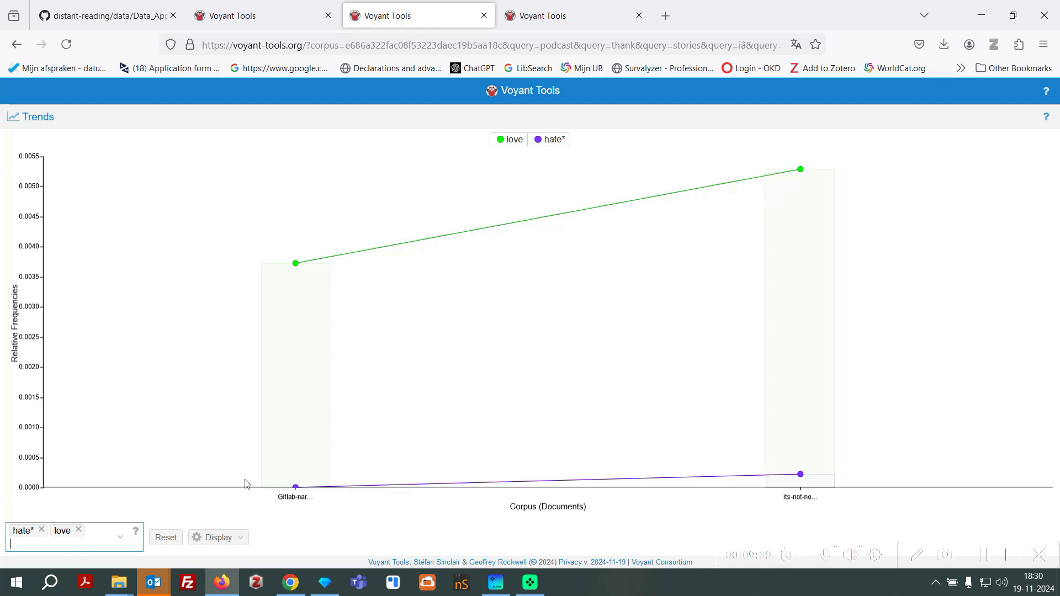
Display the love and hate* trends as a Stacked Bar chart.
click(234, 539)
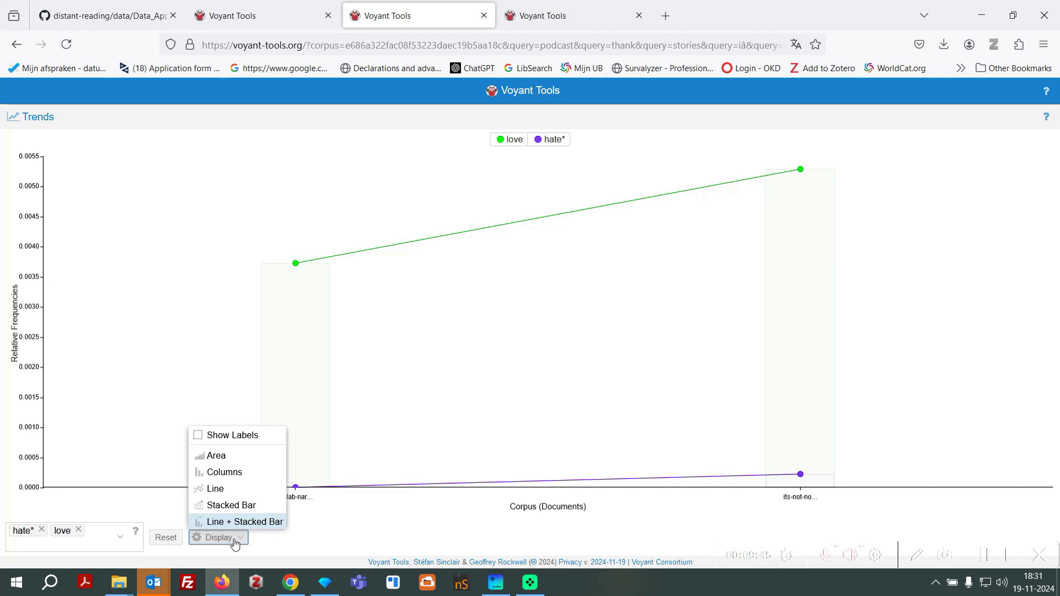
click(230, 505)
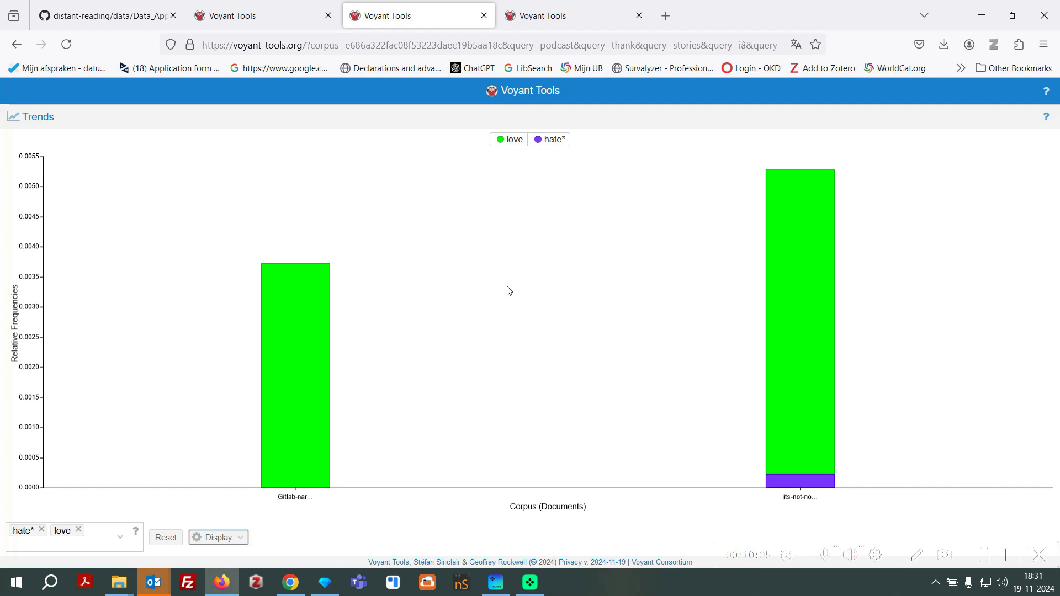
click(234, 540)
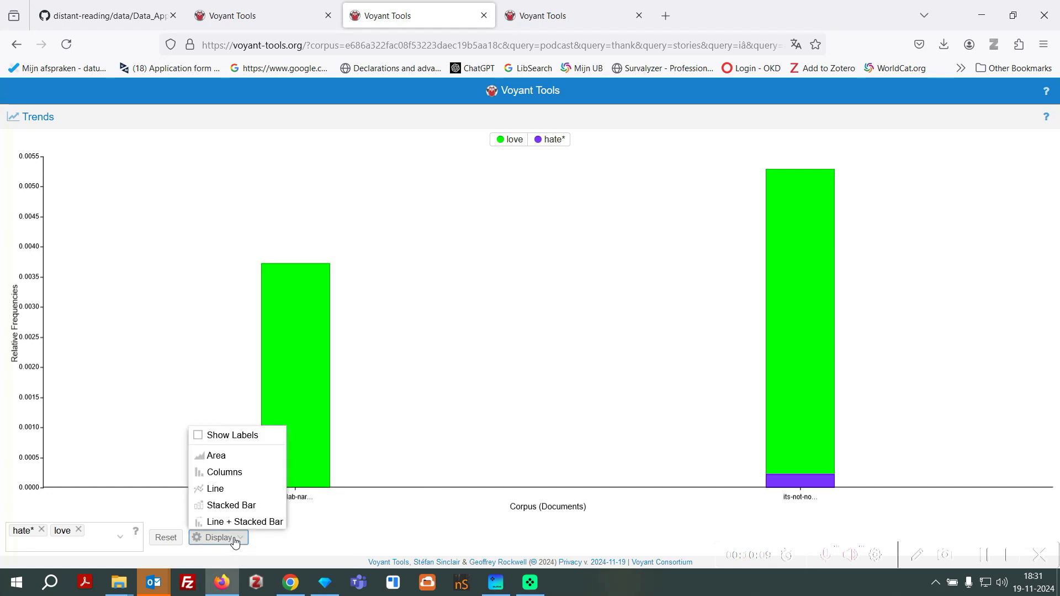
click(208, 505)
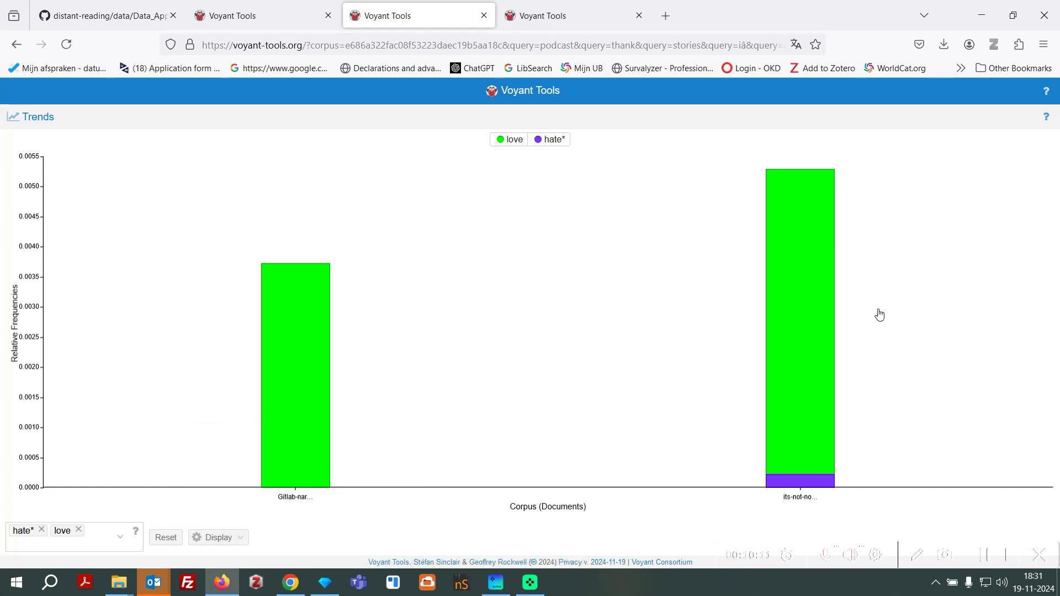
Apply the Observable10 colour palette to the Trends chart.
mouse_move(1035, 119)
click(1034, 119)
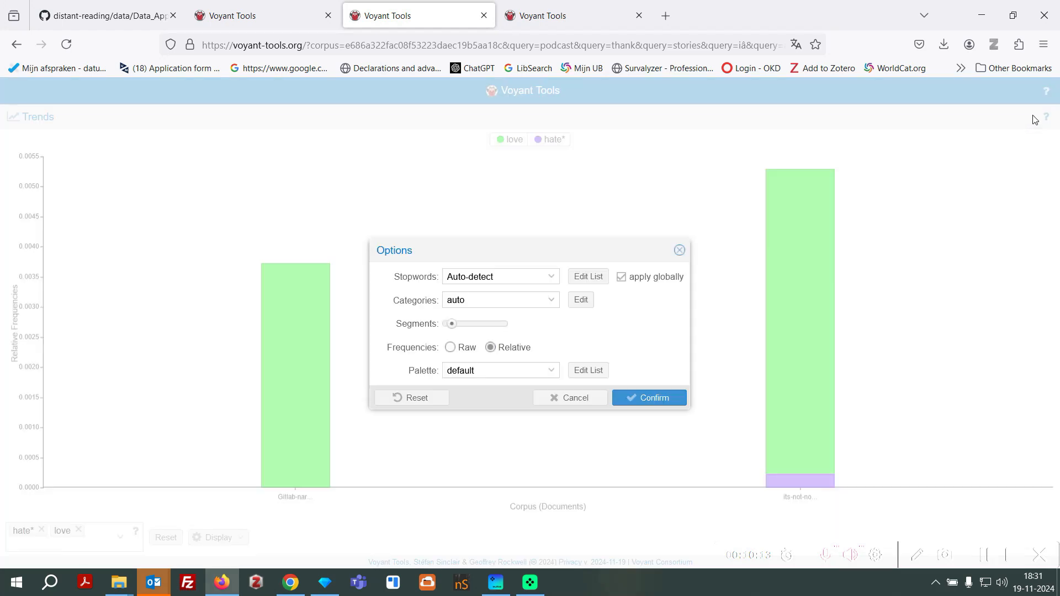
click(550, 371)
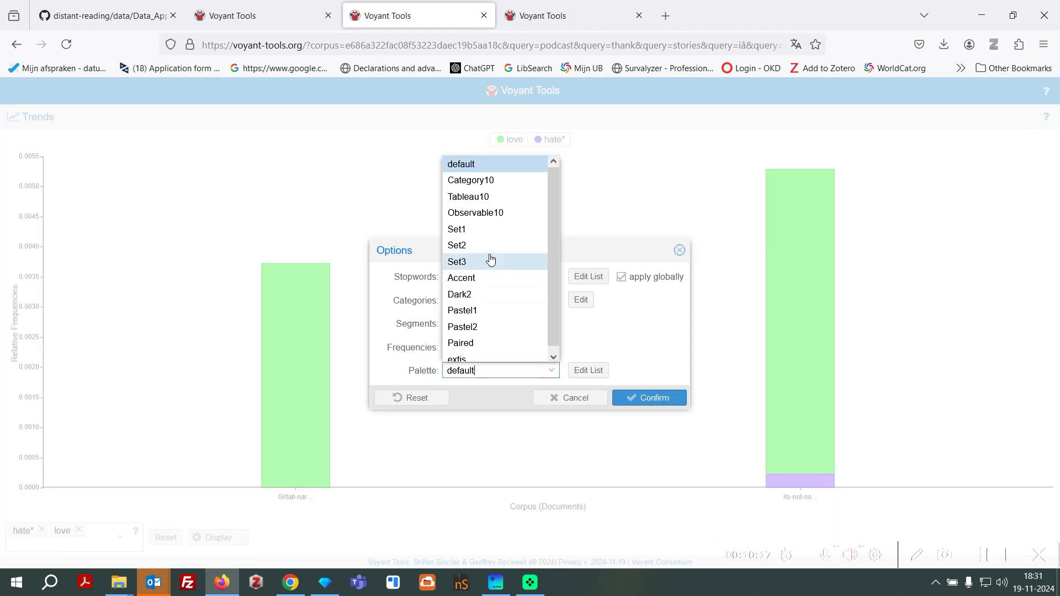
click(486, 213)
click(639, 399)
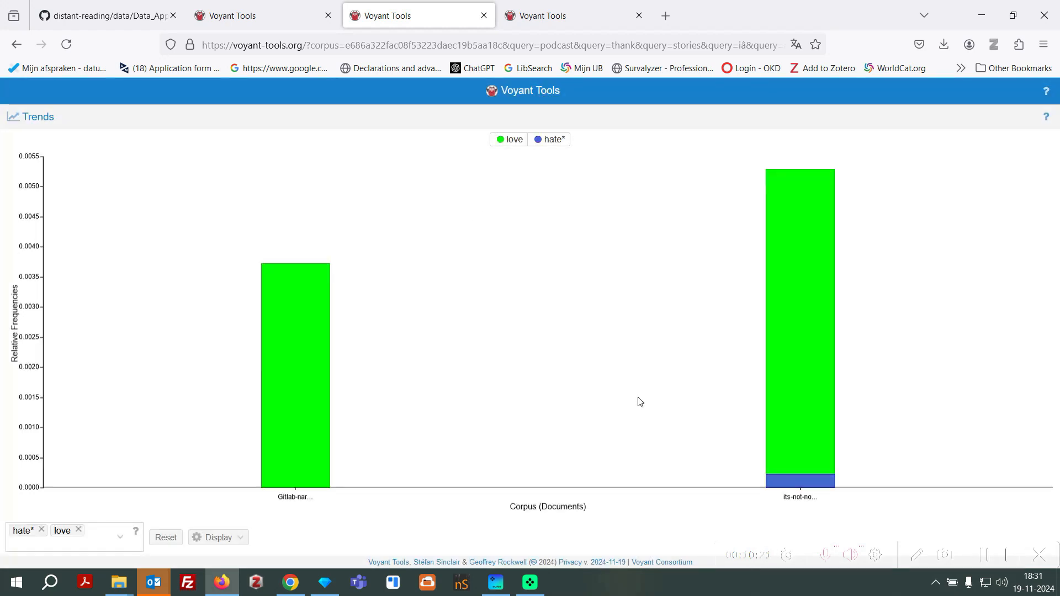
Change the Trends chart's colour palette to Pastel1 and apply it.
mouse_move(786, 442)
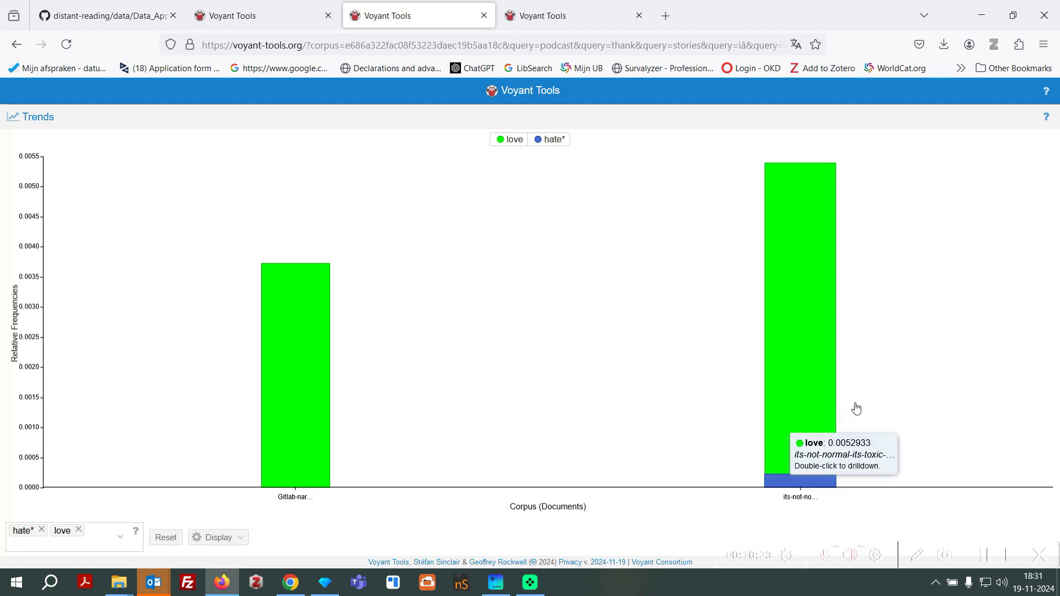
click(1035, 118)
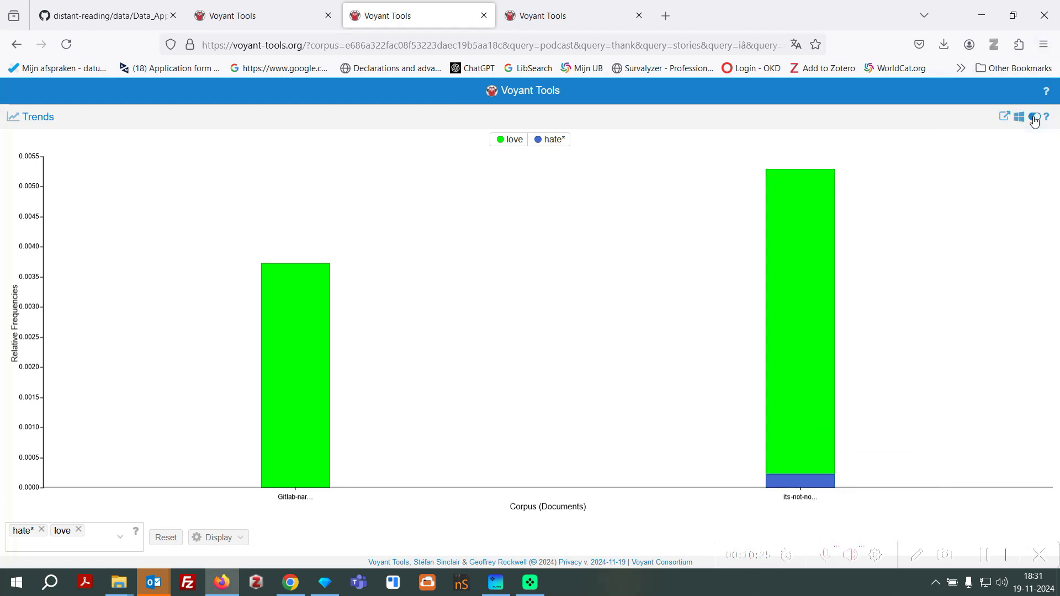
click(554, 377)
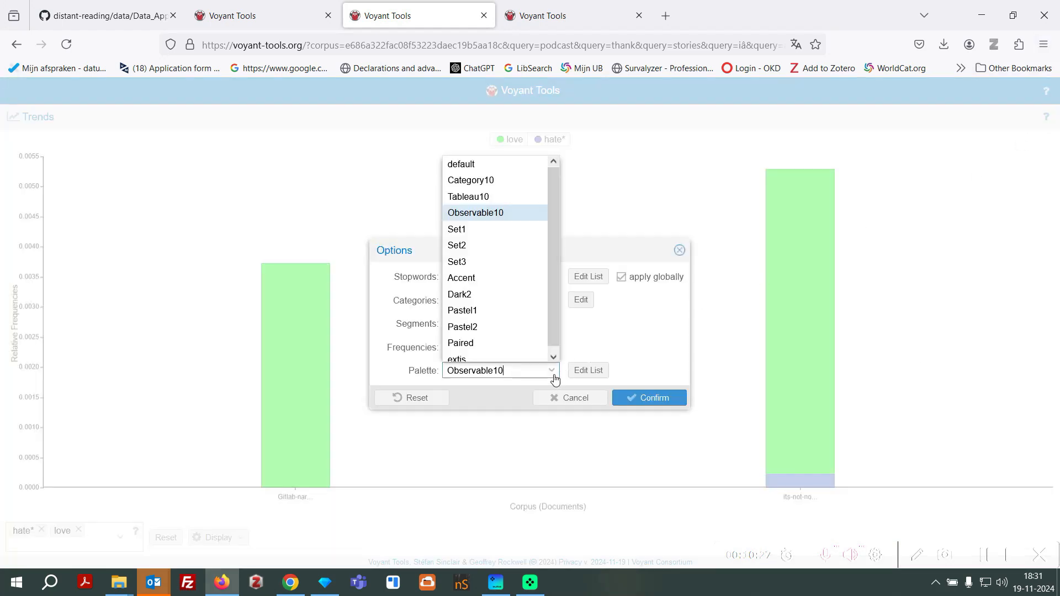
click(459, 311)
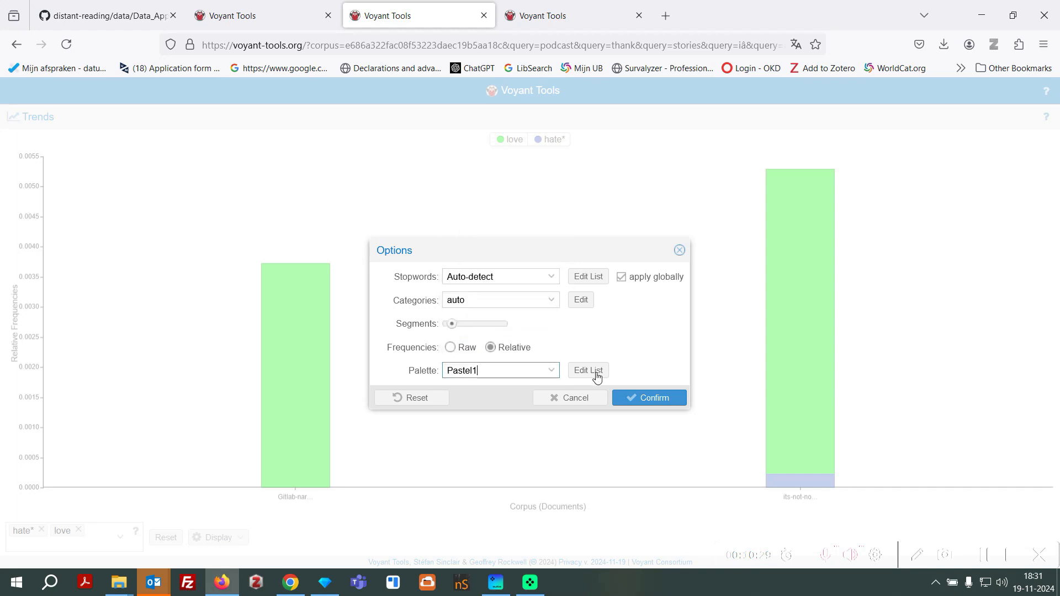
click(640, 398)
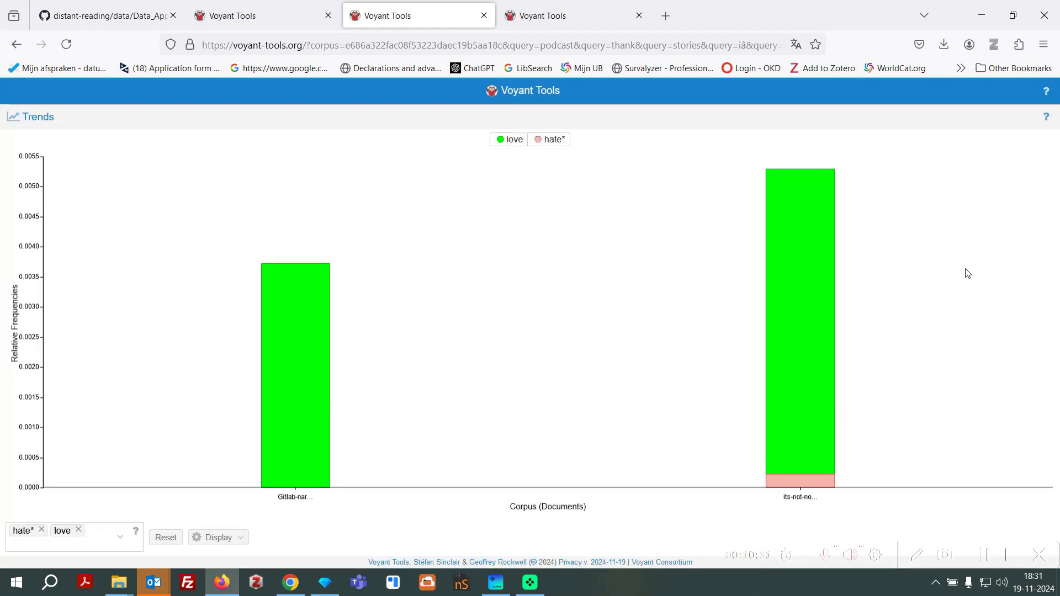